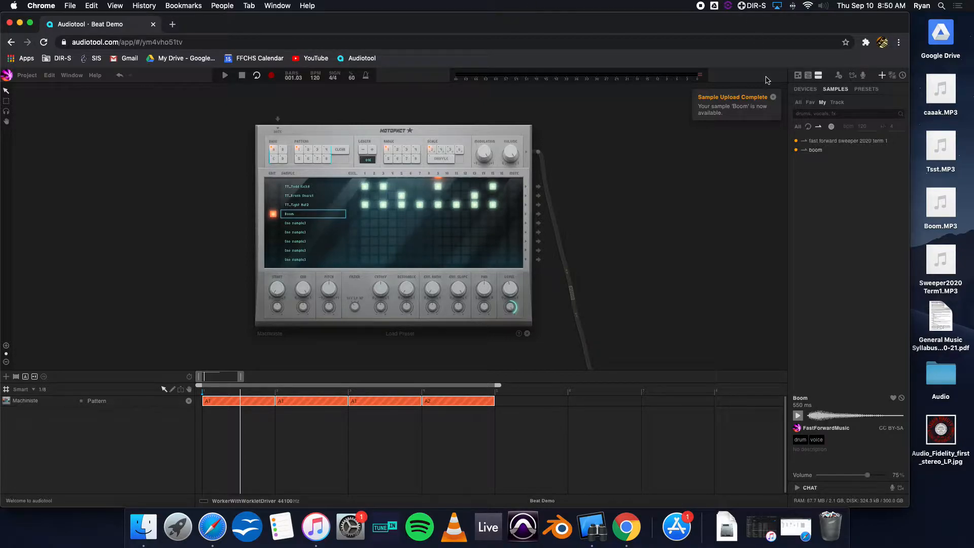
left_click_drag(726, 25, 754, 25)
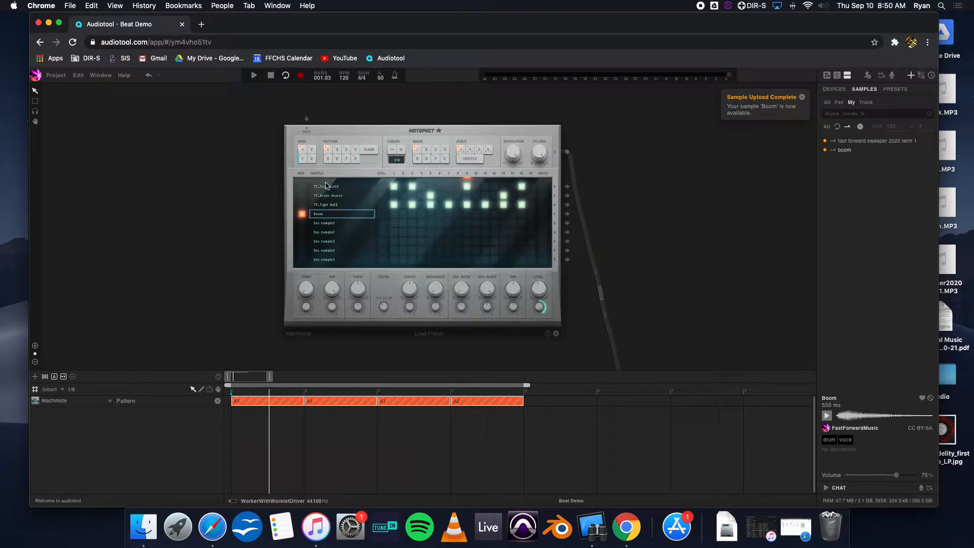
scroll(309, 185, "down", 5)
scroll(309, 185, "up", 8)
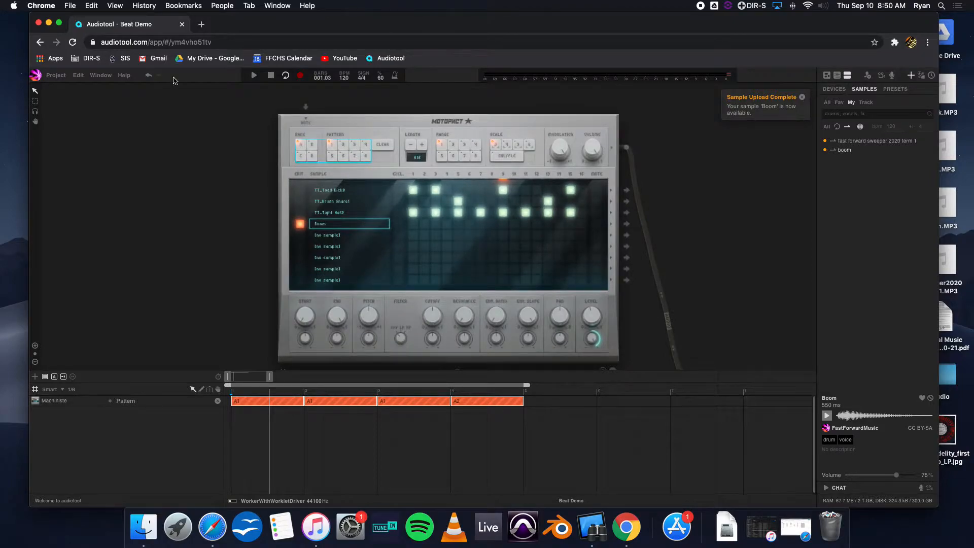
Open the sample upload editor from the project's Sample Upload options.
left_click(55, 76)
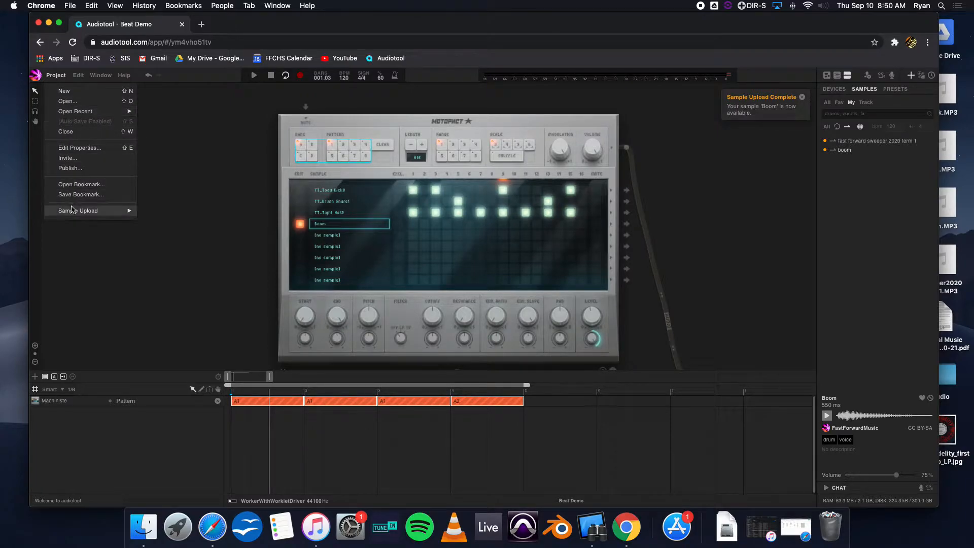
mouse_move(79, 211)
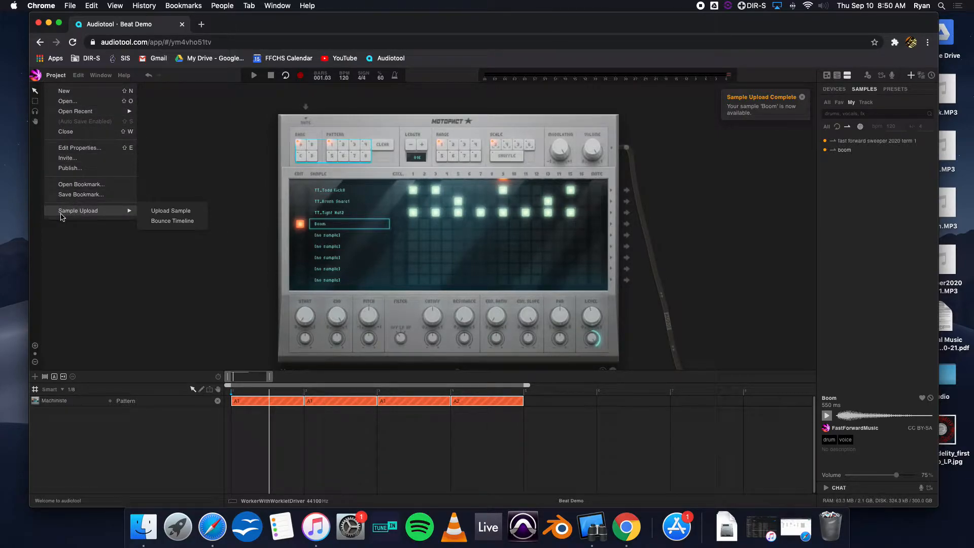
left_click(199, 213)
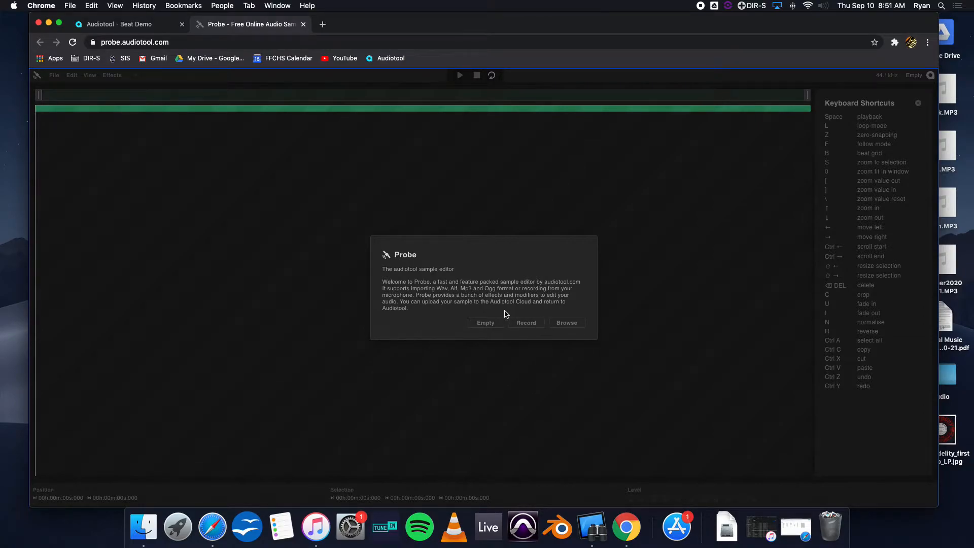
Browse for a file and load caaak.MP3 from the Desktop into the sample editor.
left_click(568, 327)
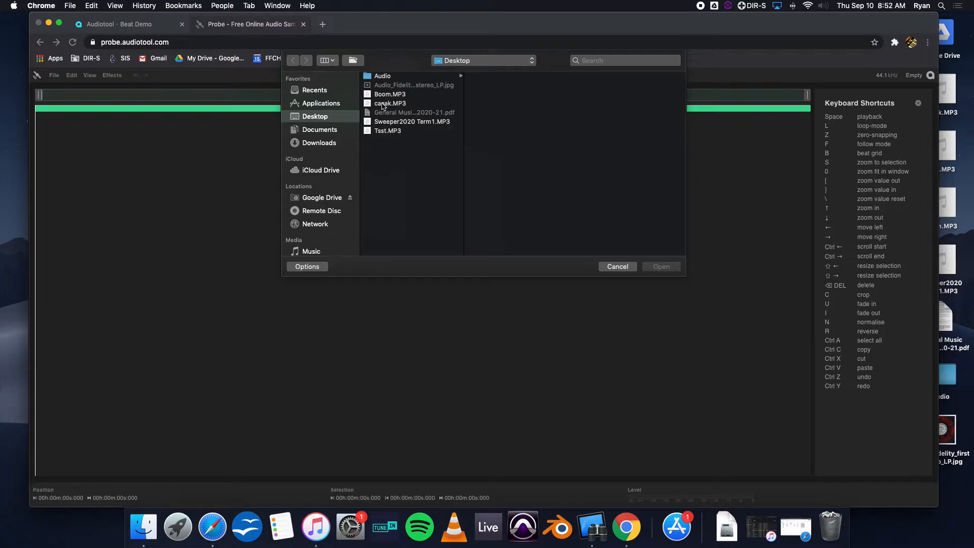
left_click(382, 104)
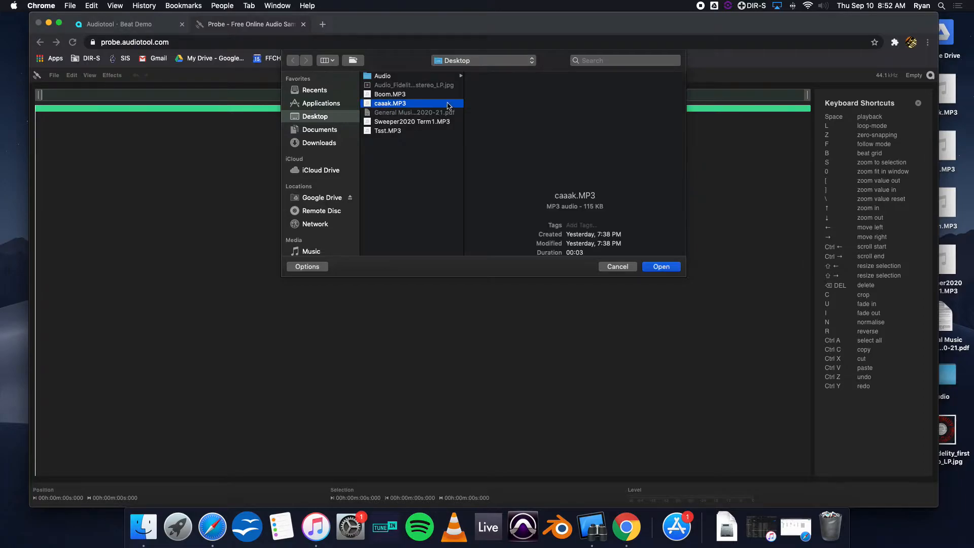
left_click(671, 267)
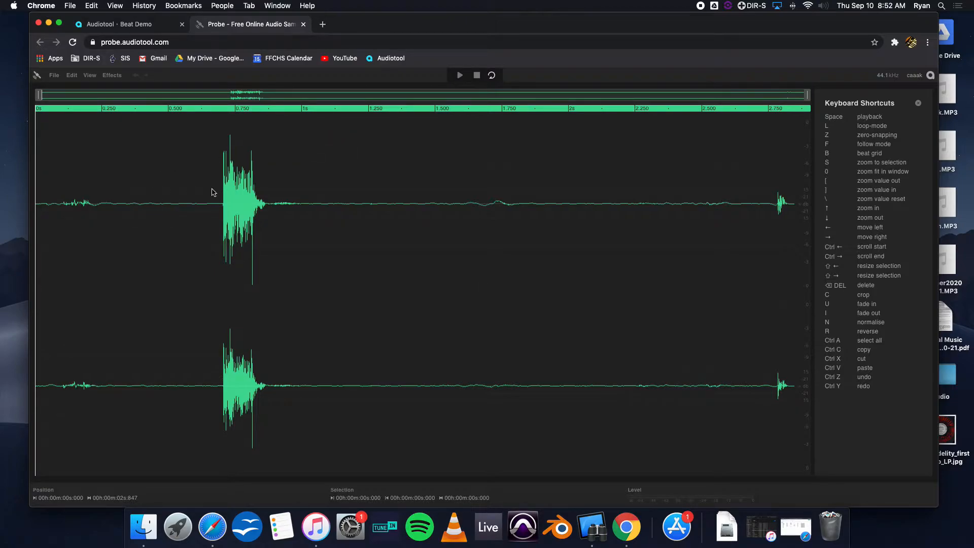
Play back the loaded sample to hear it.
key("space")
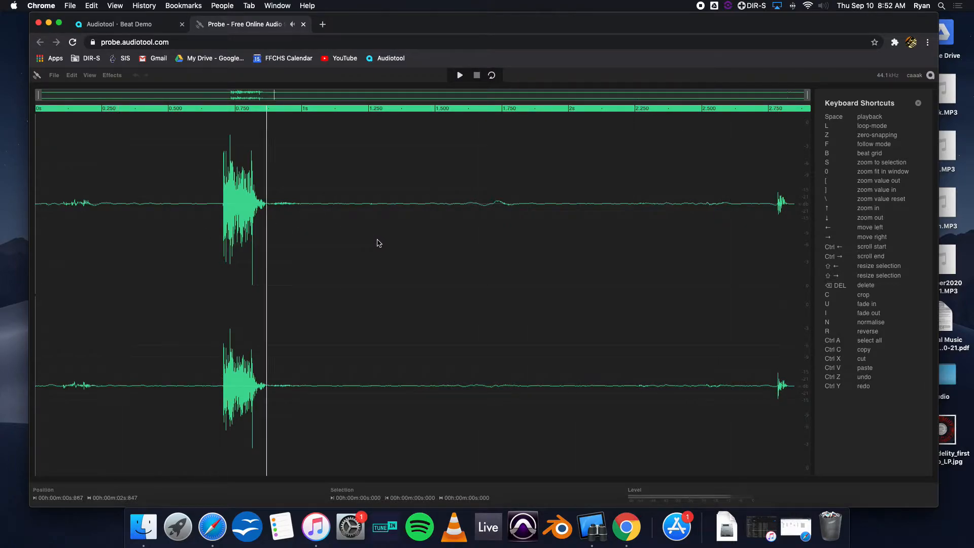
key("space")
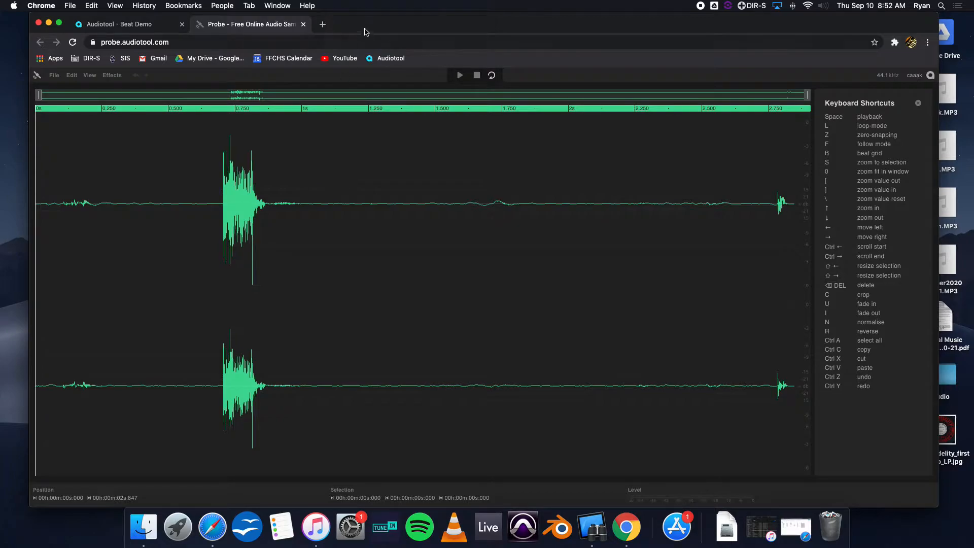
left_click_drag(363, 25, 359, 24)
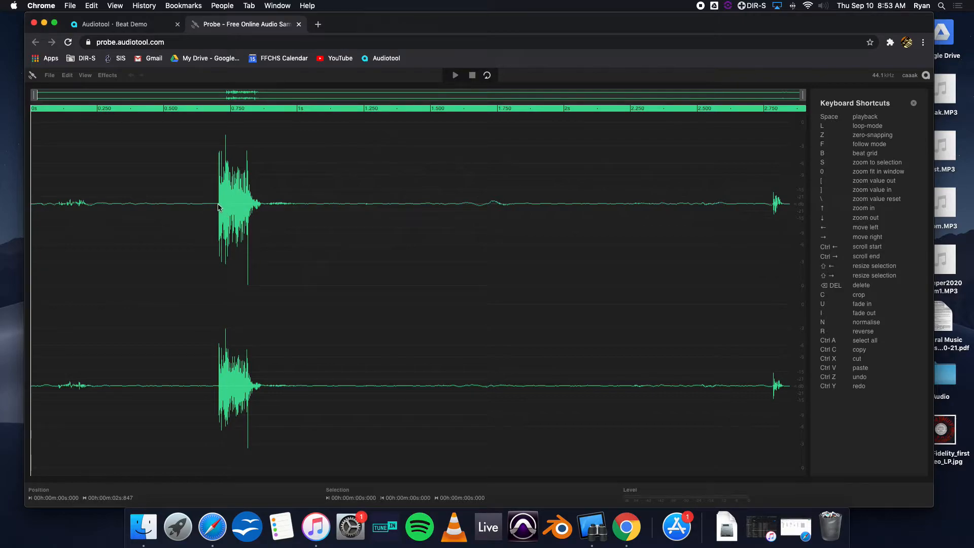
Select the drum hit from about 0.698 s to 0.991 s, audition it, and normalise the selection.
left_click_drag(217, 207, 261, 223)
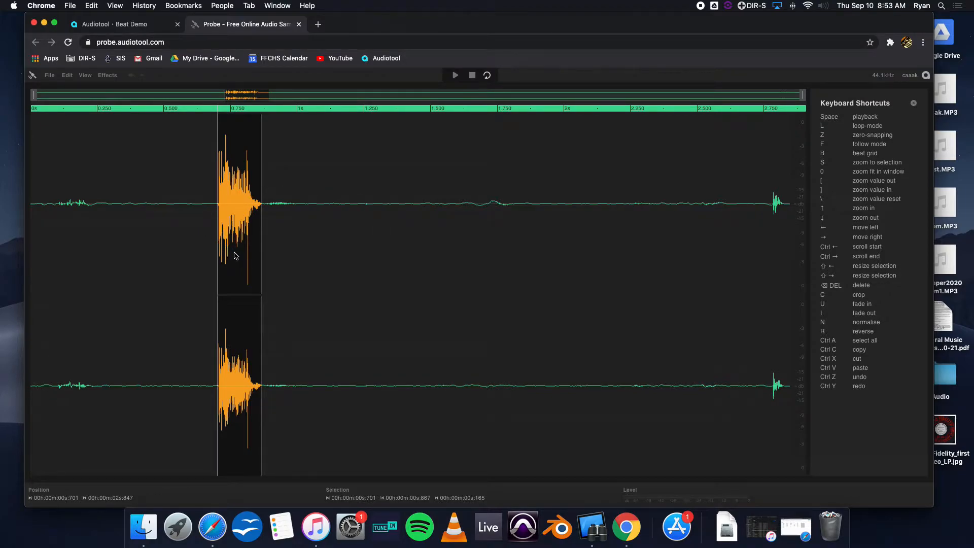
key("space")
left_click_drag(262, 209, 284, 218)
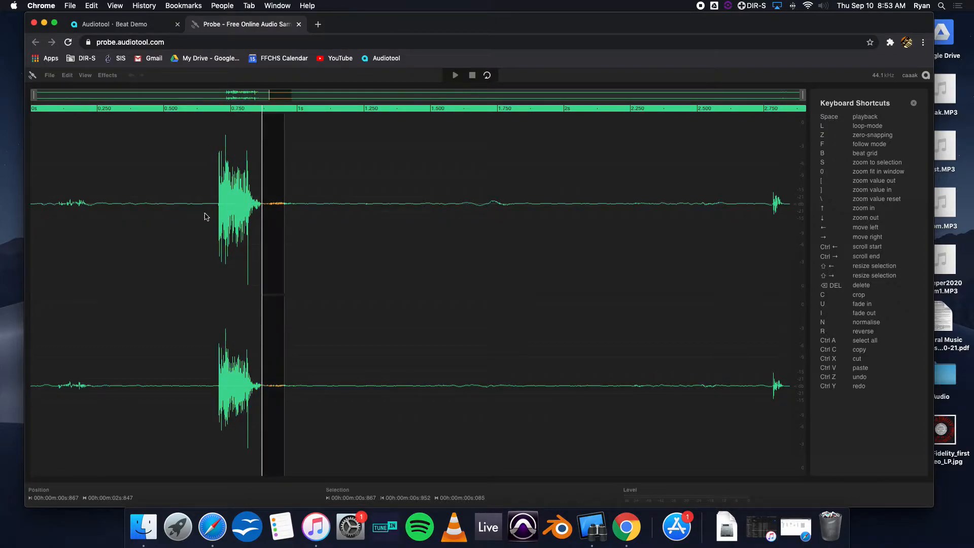
left_click_drag(217, 209, 295, 228)
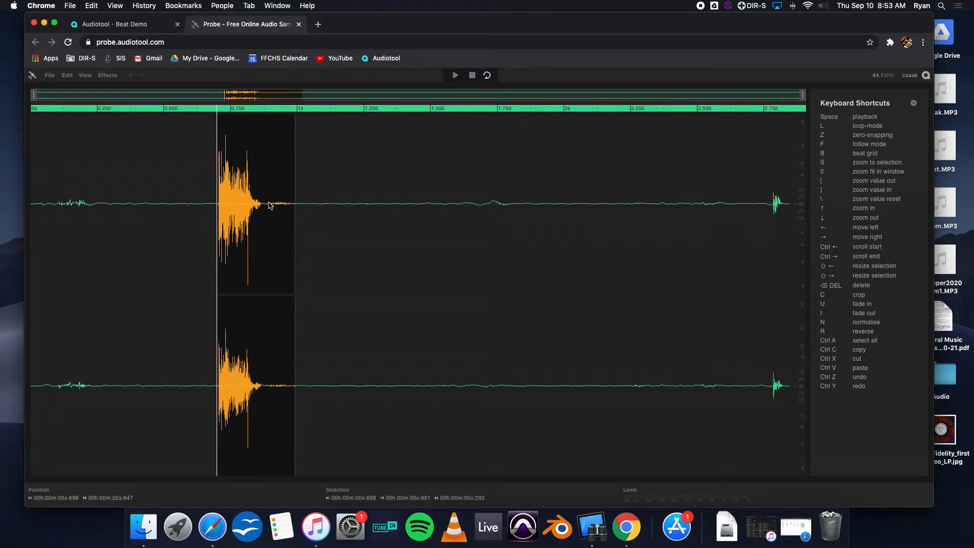
key("space")
left_click(108, 76)
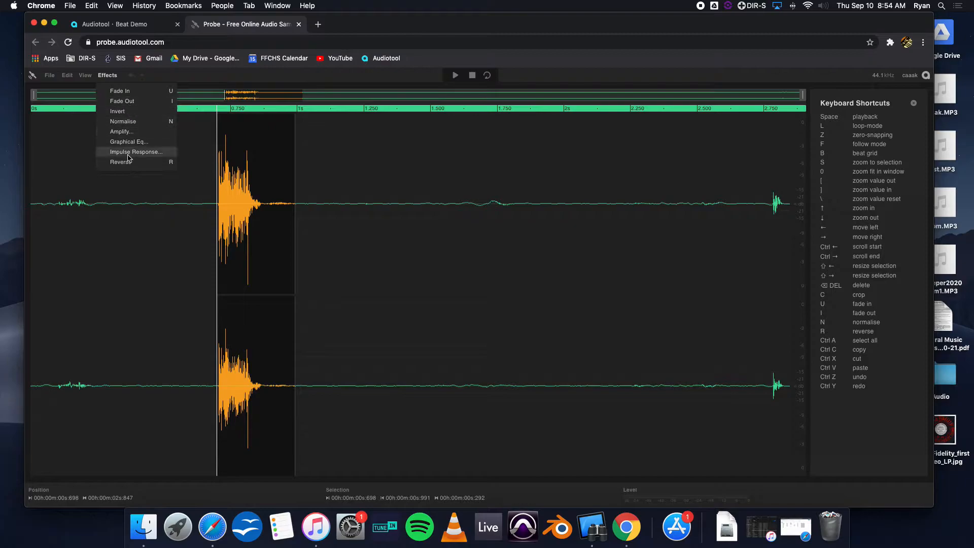
left_click(118, 122)
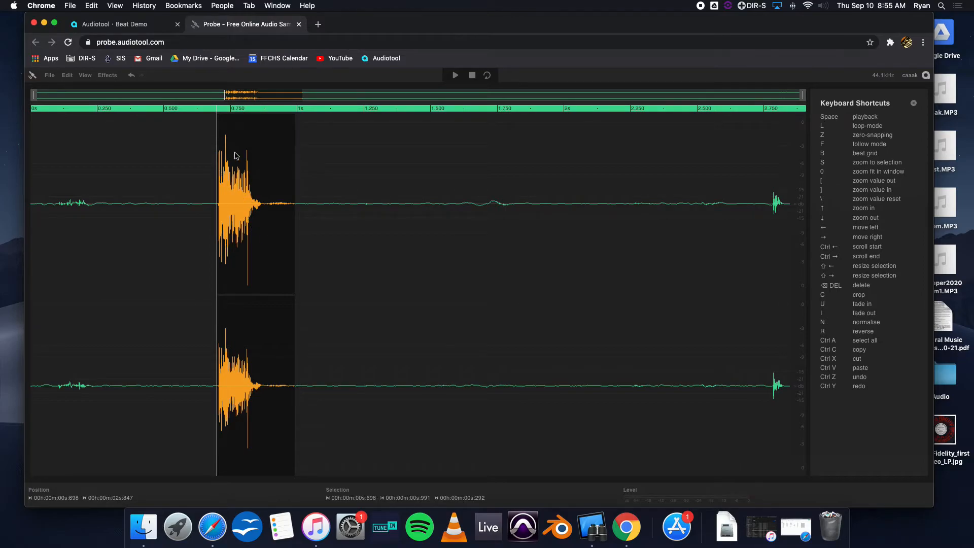
Apply a Graphical EQ to the selection, cutting 81 Hz to about -17.57 dB and boosting 2,500 Hz to about 4.71 dB.
left_click(103, 77)
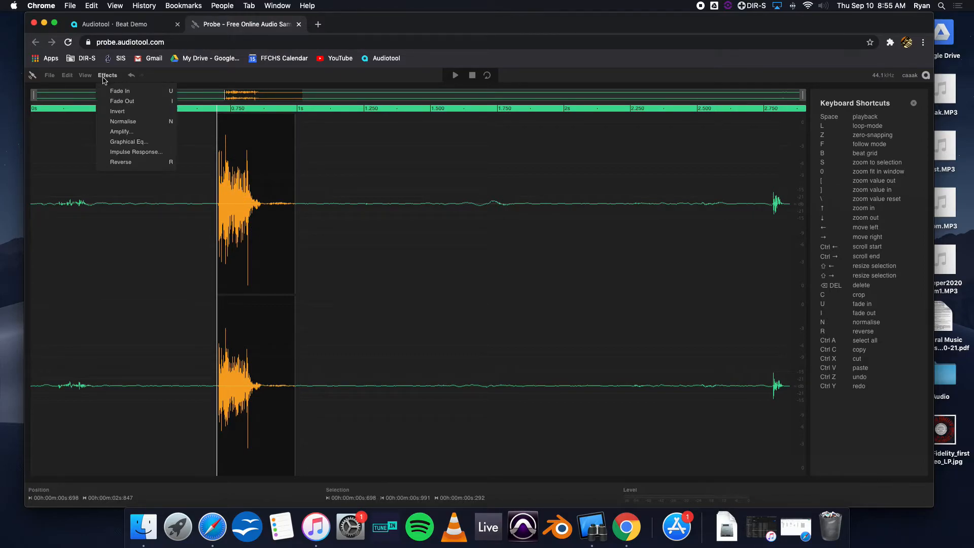
left_click(131, 145)
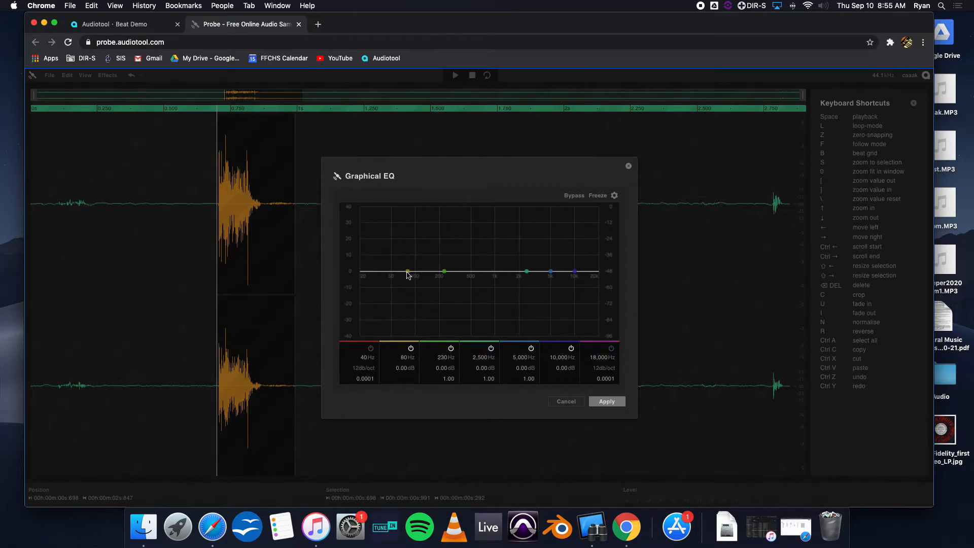
mouse_move(408, 272)
left_mouse_down()
mouse_move(399, 298)
mouse_move(404, 255)
mouse_move(410, 290)
mouse_move(410, 274)
left_mouse_up()
left_click_drag(410, 271, 408, 286)
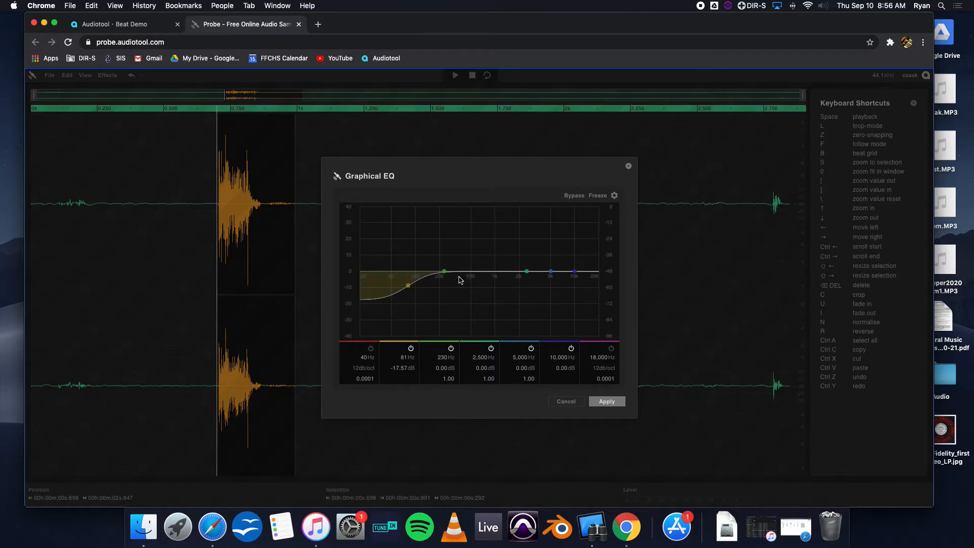
left_click_drag(526, 272, 526, 266)
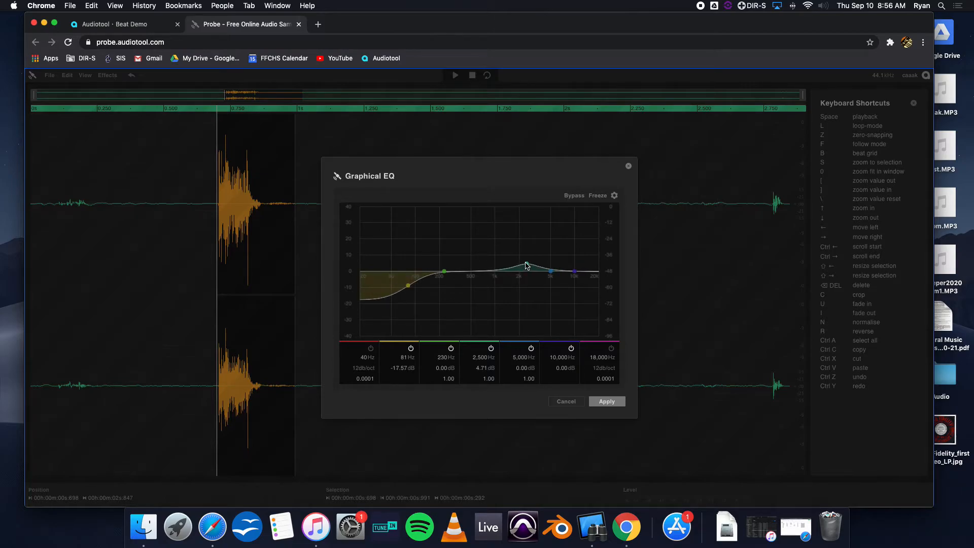
left_click(603, 403)
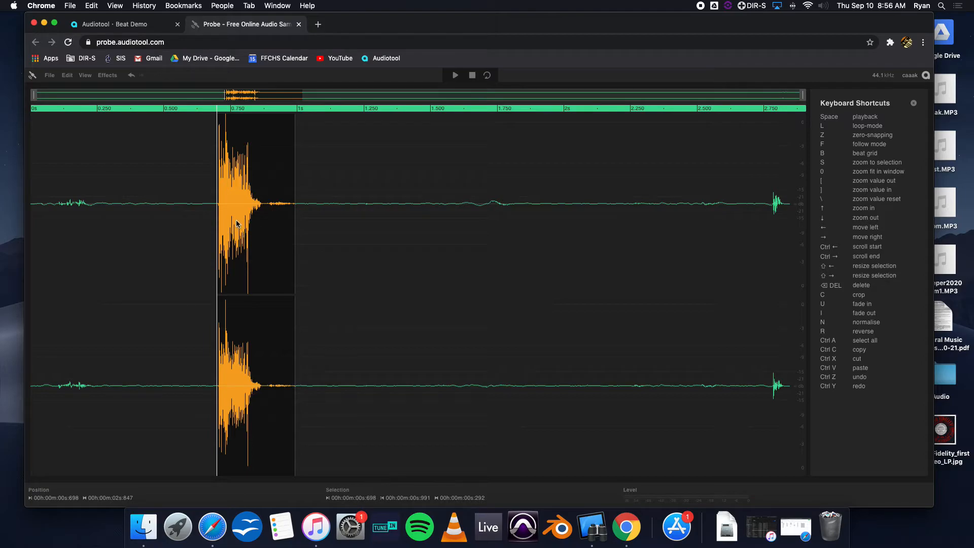
Play the equalised selection and undo the Graphical EQ.
key("space")
key("ctrl+z")
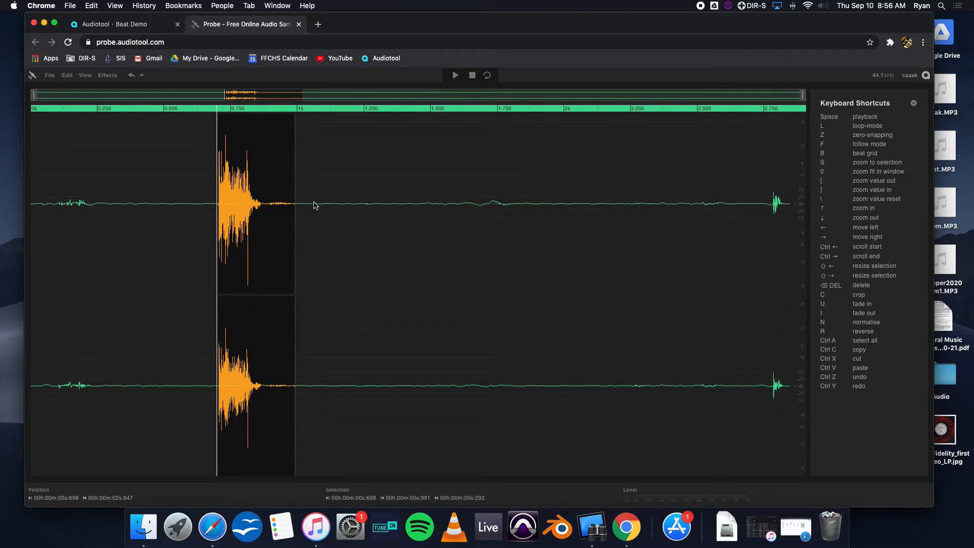
Start uploading the selection to the audiotool cloud and accept the copyright terms.
left_click(50, 77)
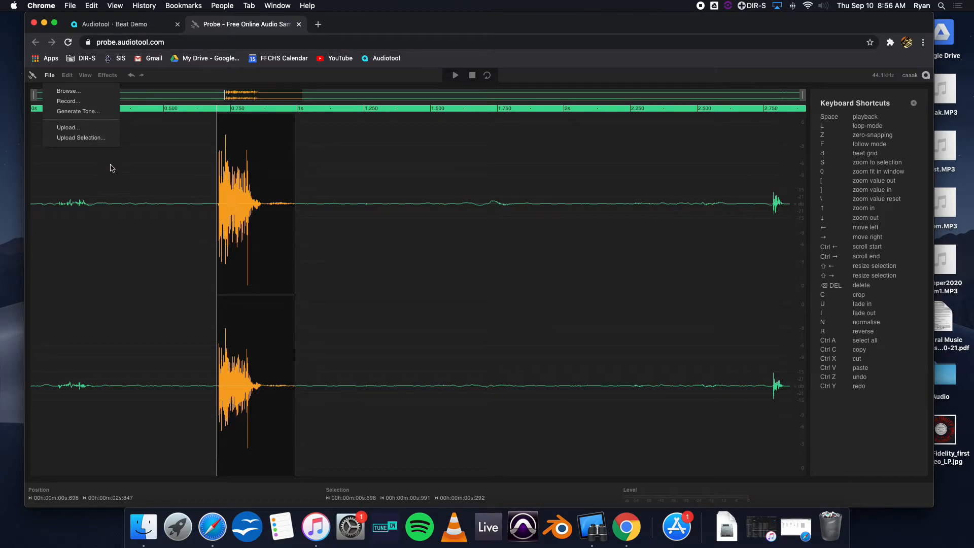
left_click(82, 140)
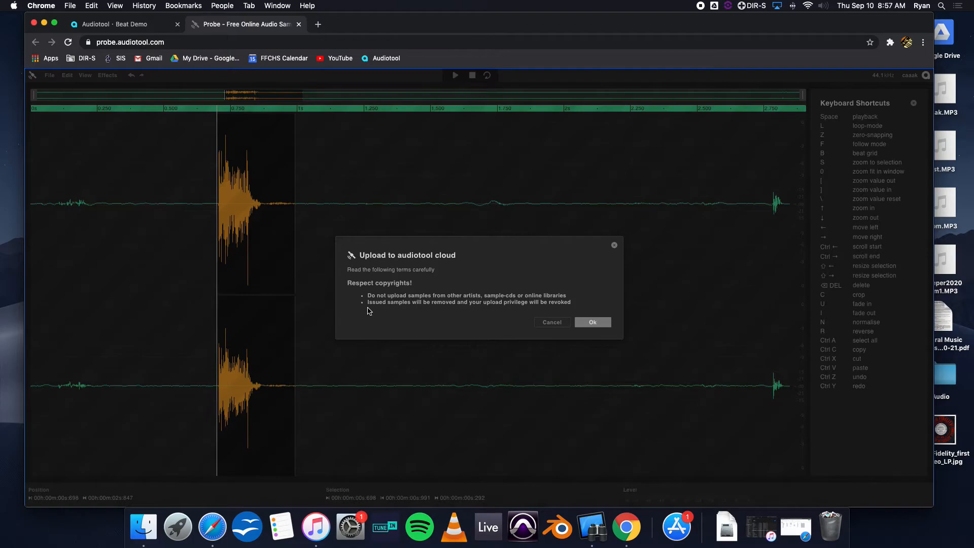
left_click(597, 323)
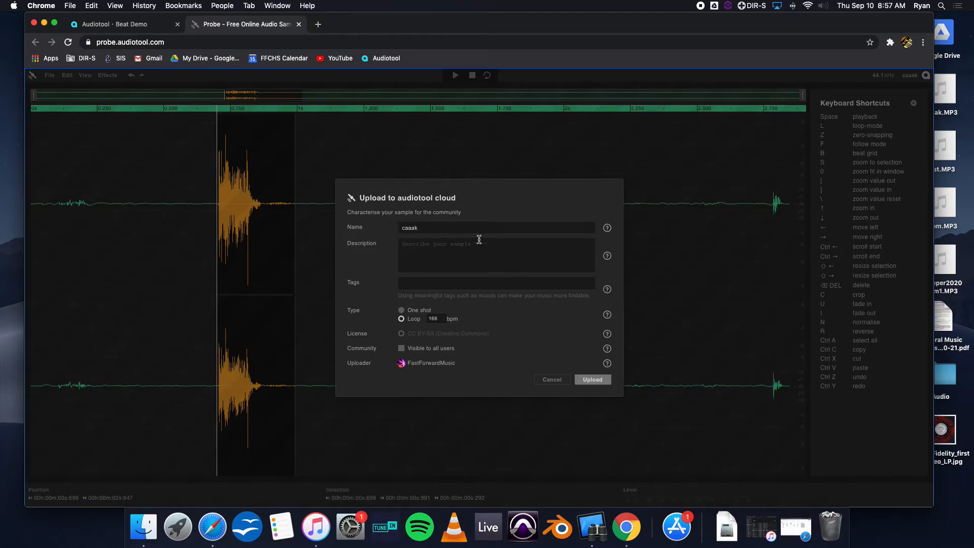
Tag the sample with drum, voice and snare.
left_click(423, 282)
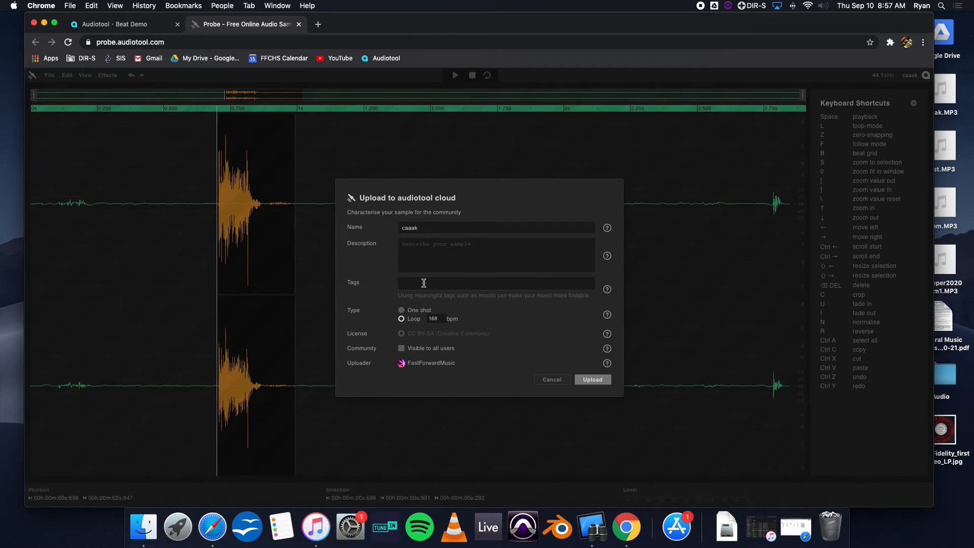
type("drum")
key("Return")
type("voice")
key("Return")
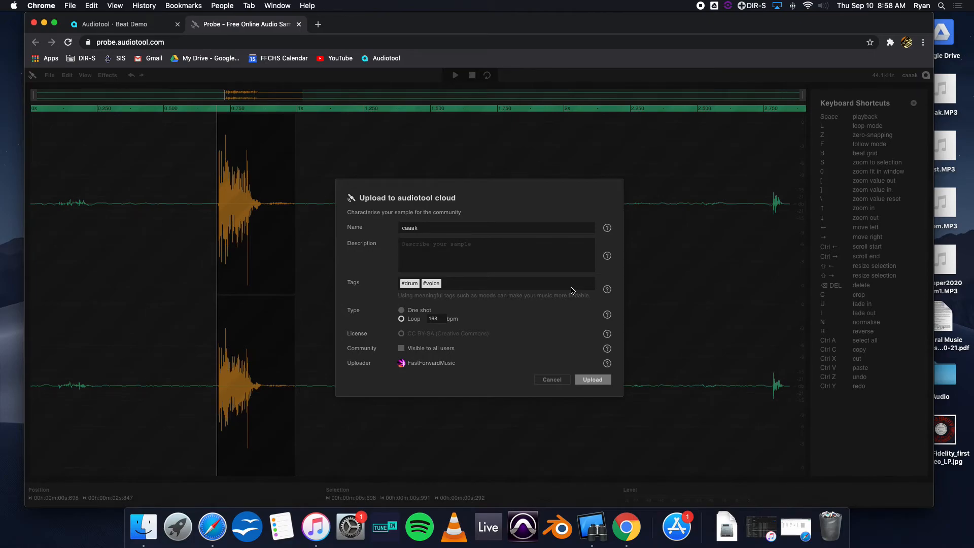
type("3snare")
key("space")
left_click(458, 283)
type("snare")
key("space")
Set the sample type to One shot and upload it to the cloud.
left_click(401, 311)
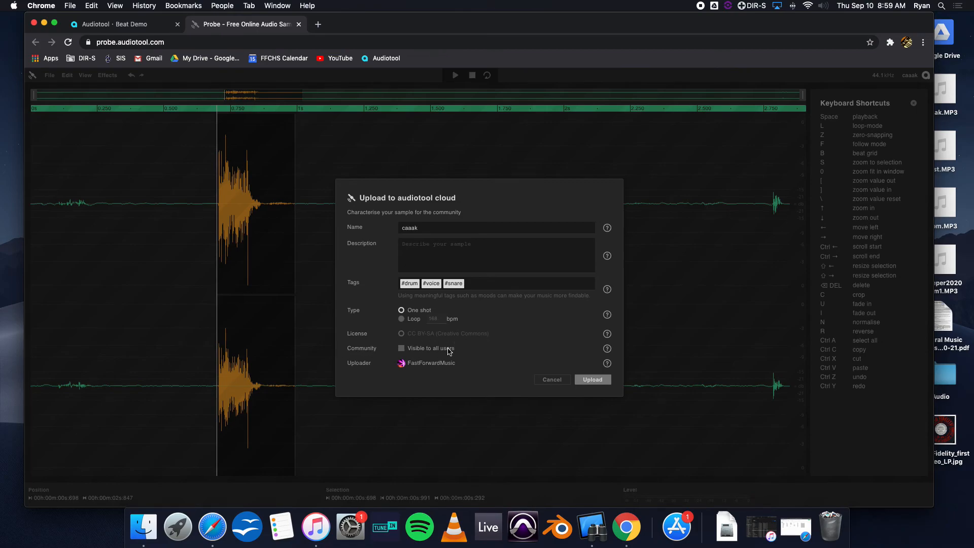
left_click(401, 348)
left_click(401, 349)
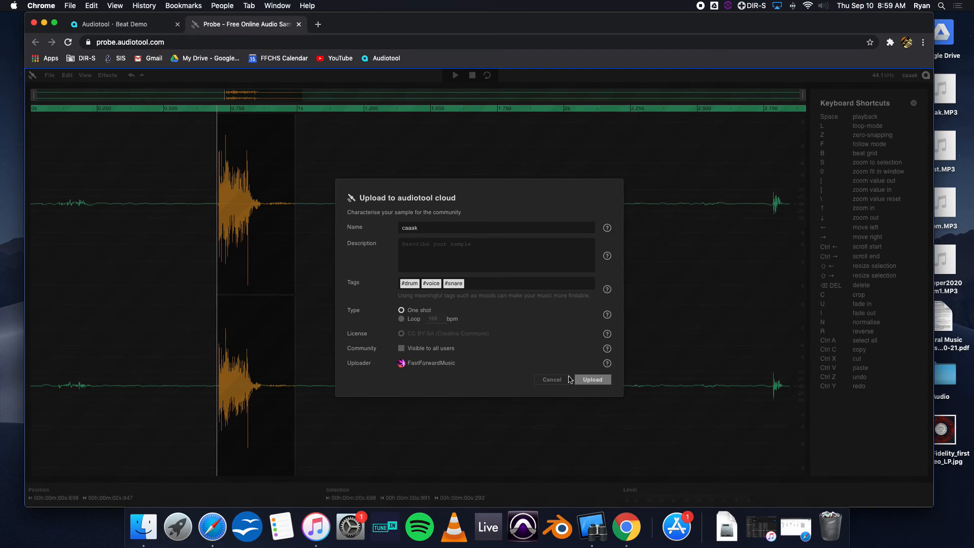
left_click(588, 381)
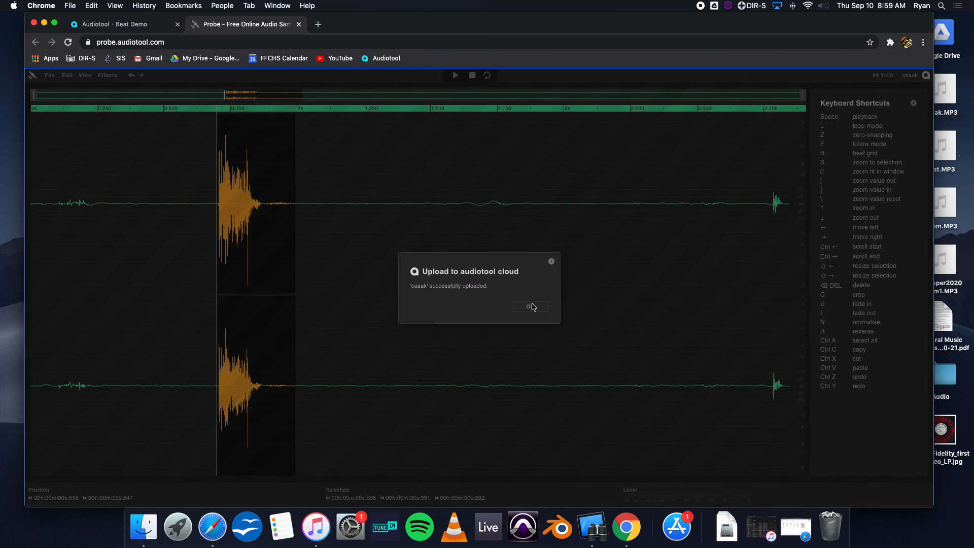
left_click(532, 307)
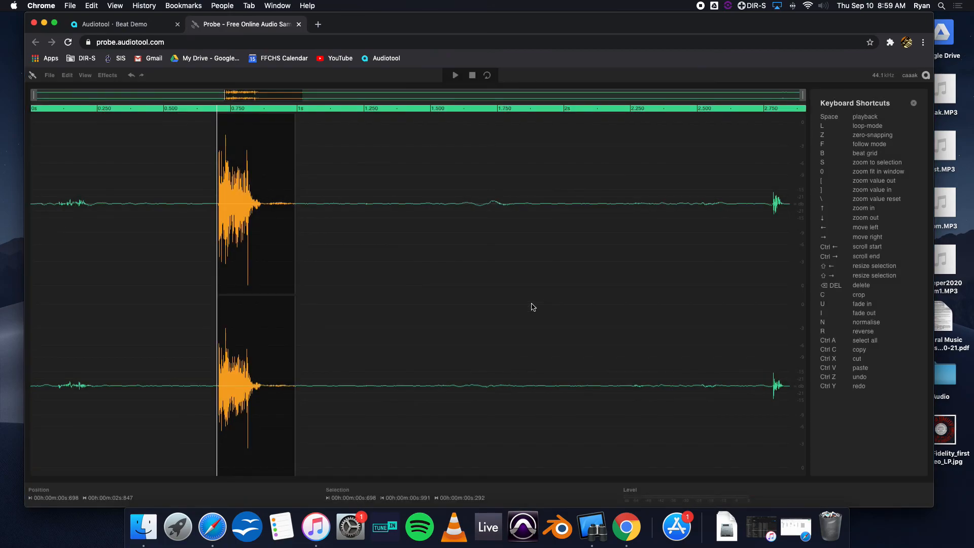
Back in the beat project, load the uploaded caaak sample from My samples onto the Machiniste's fifth sample slot.
left_click(116, 26)
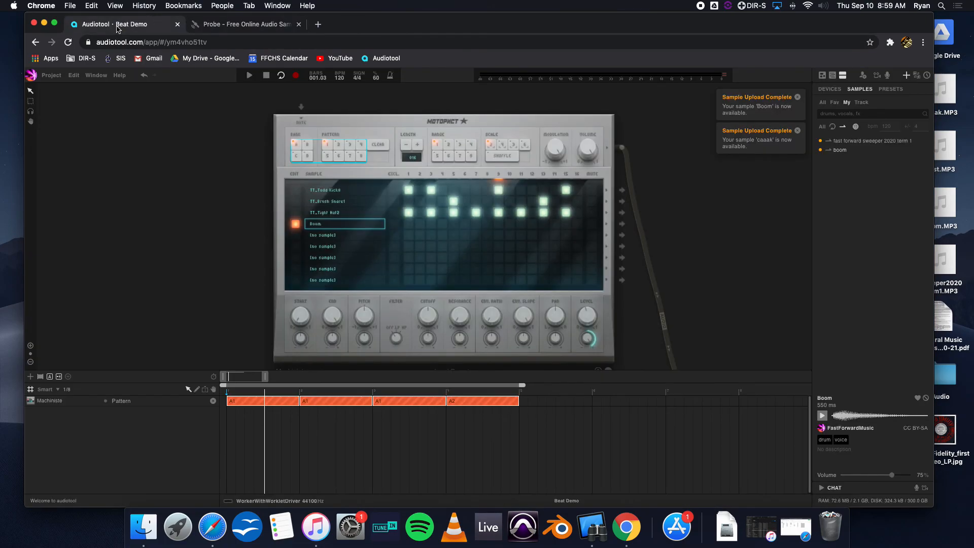
left_click(826, 104)
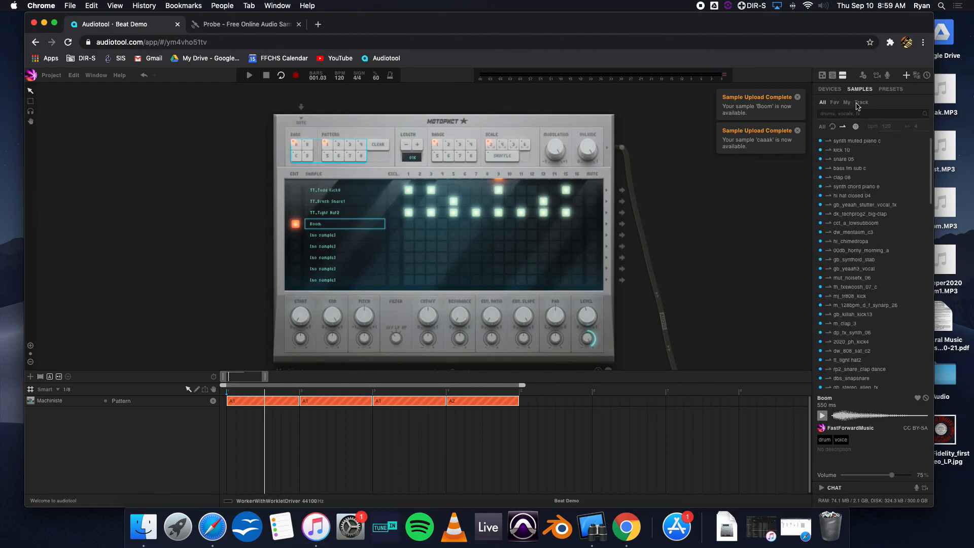
left_click(835, 104)
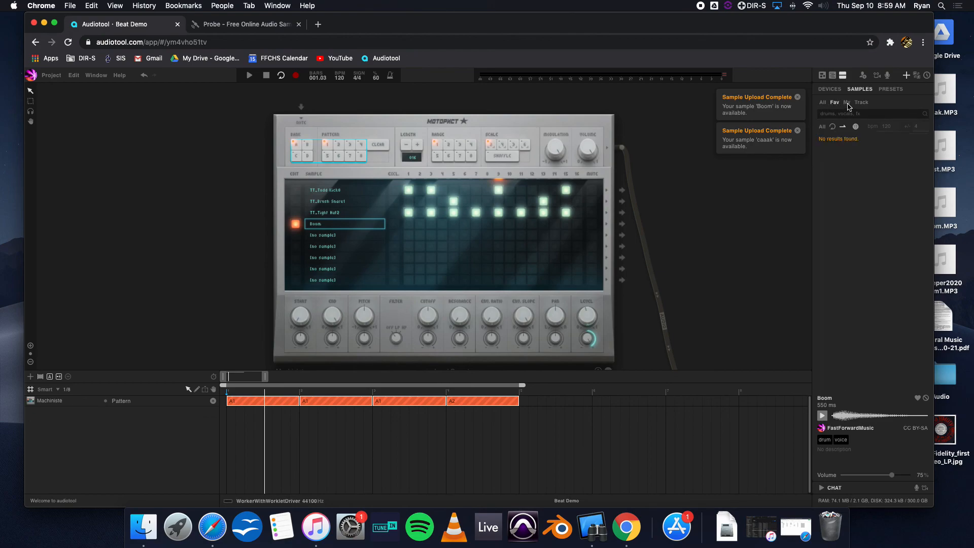
left_click(847, 104)
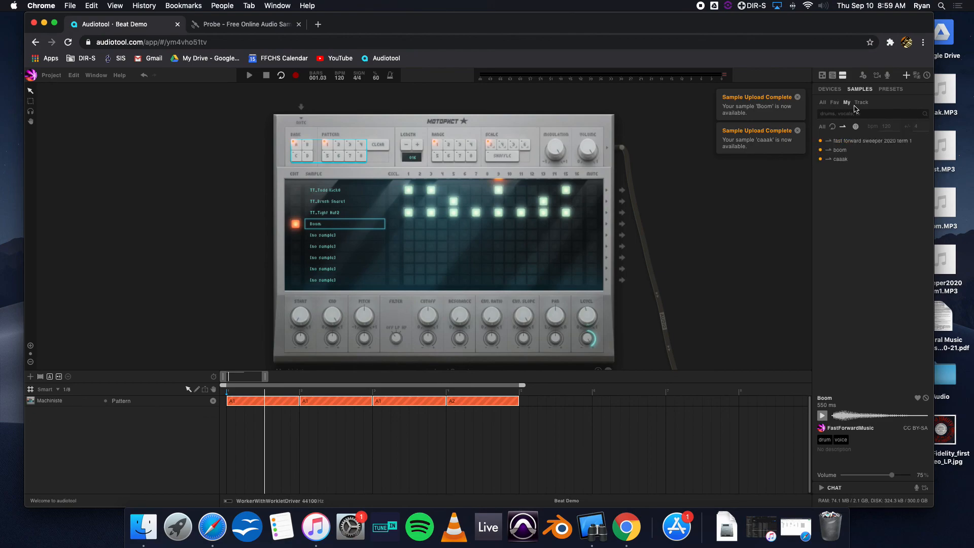
left_click(843, 161)
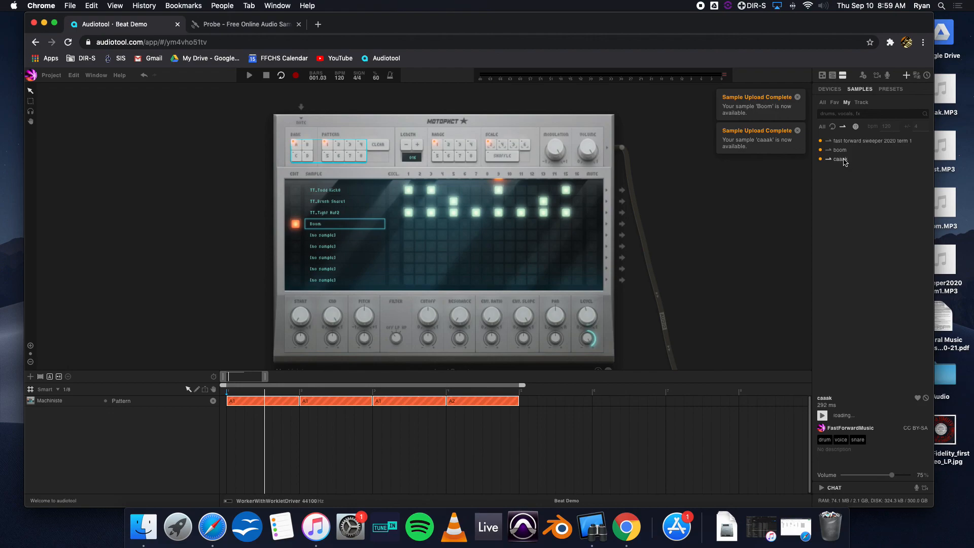
left_click_drag(844, 160, 364, 224)
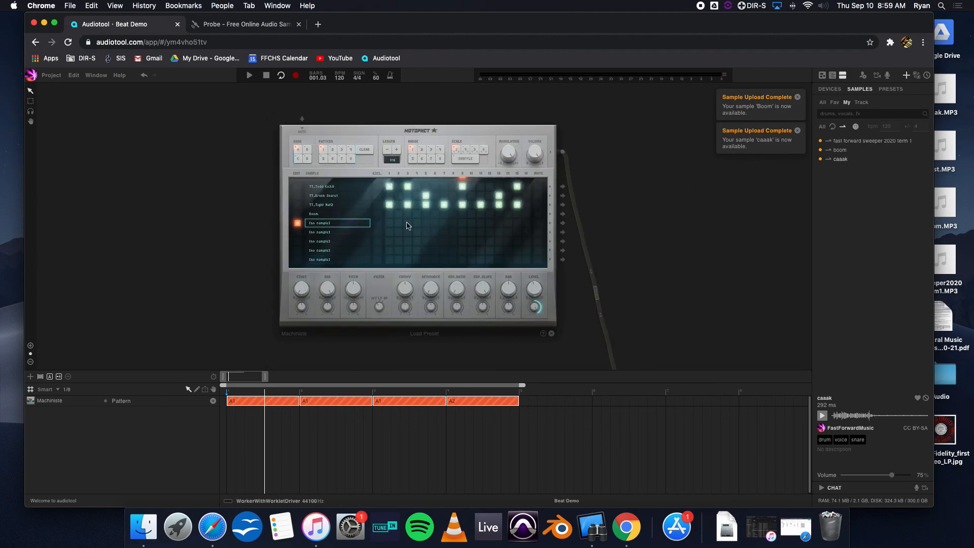
Add four caaak hits to the Machiniste step pattern and play the beat.
left_click(398, 223)
left_click(416, 223)
left_click(480, 223)
left_click(525, 222)
key("space")
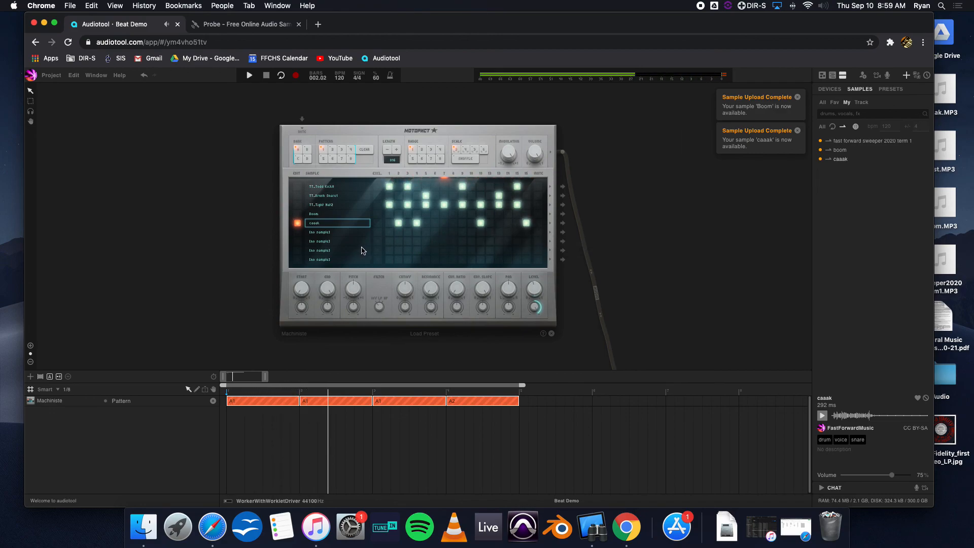
key("space")
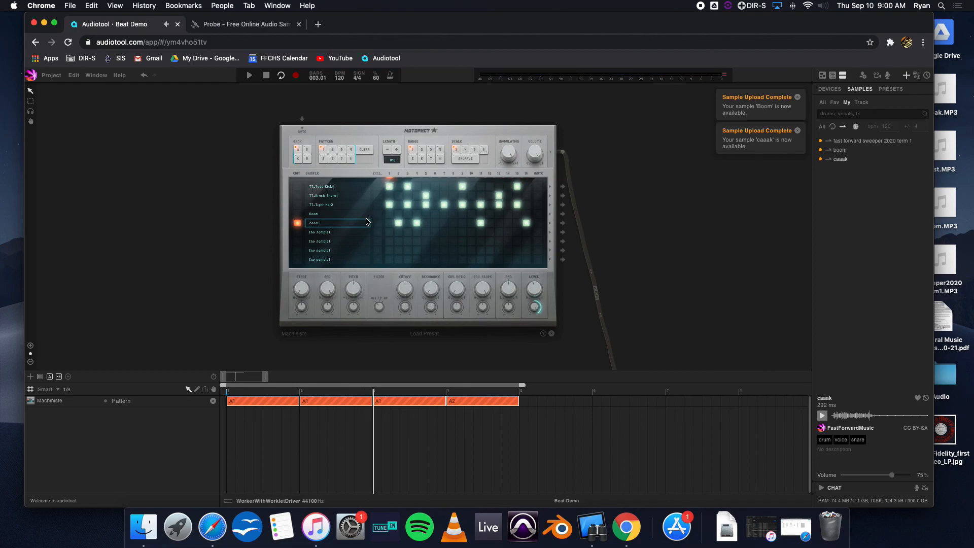